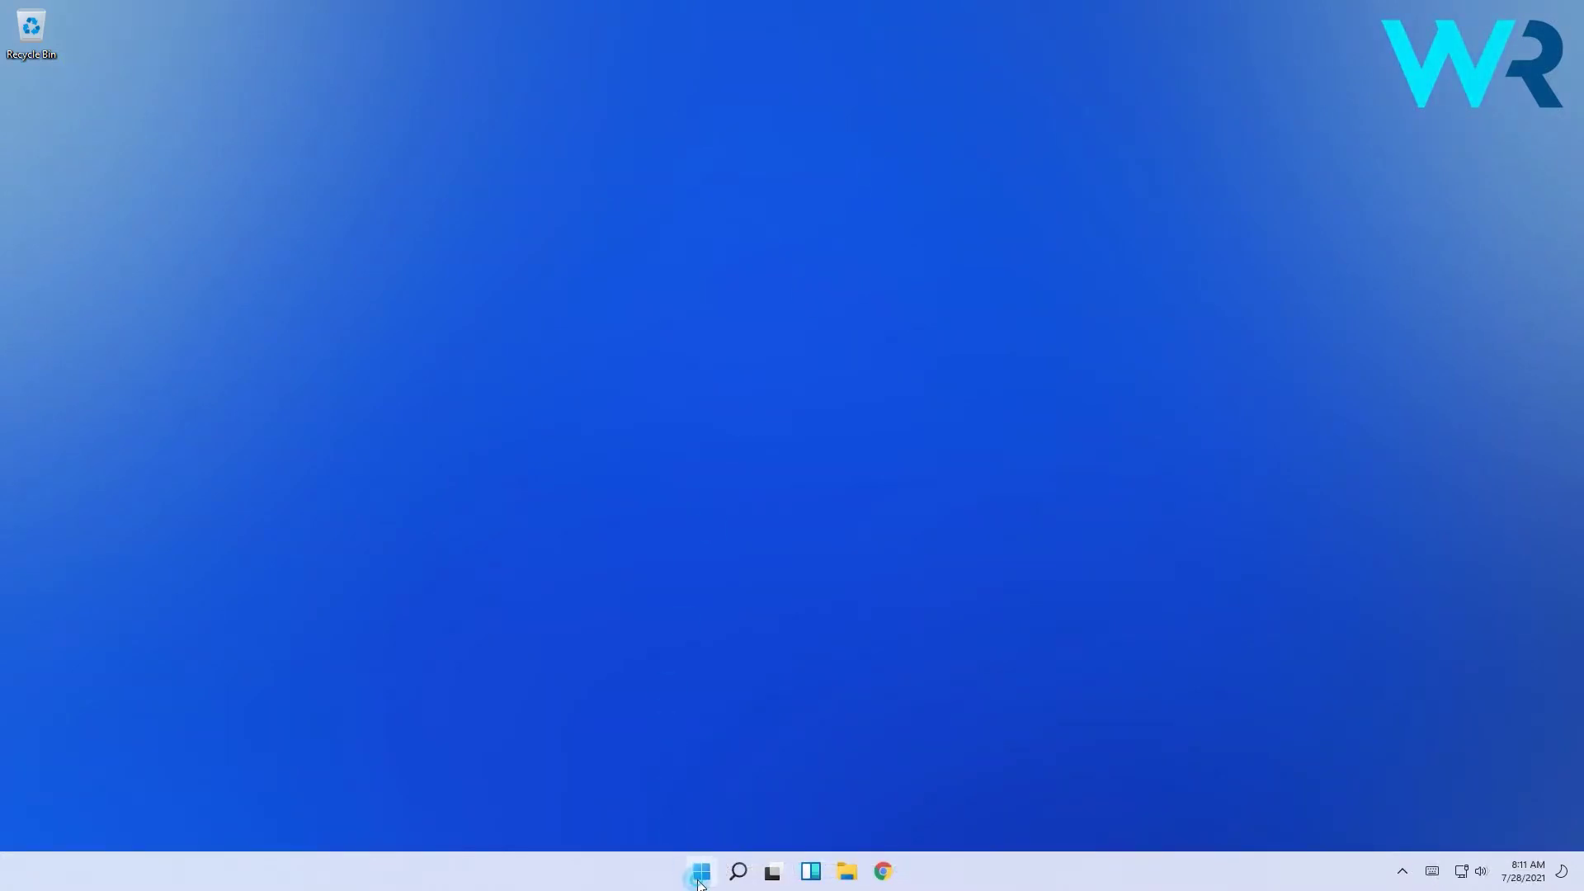
Step: Restart into advanced startup from the Recovery page of Windows 11 Settings
click(702, 872)
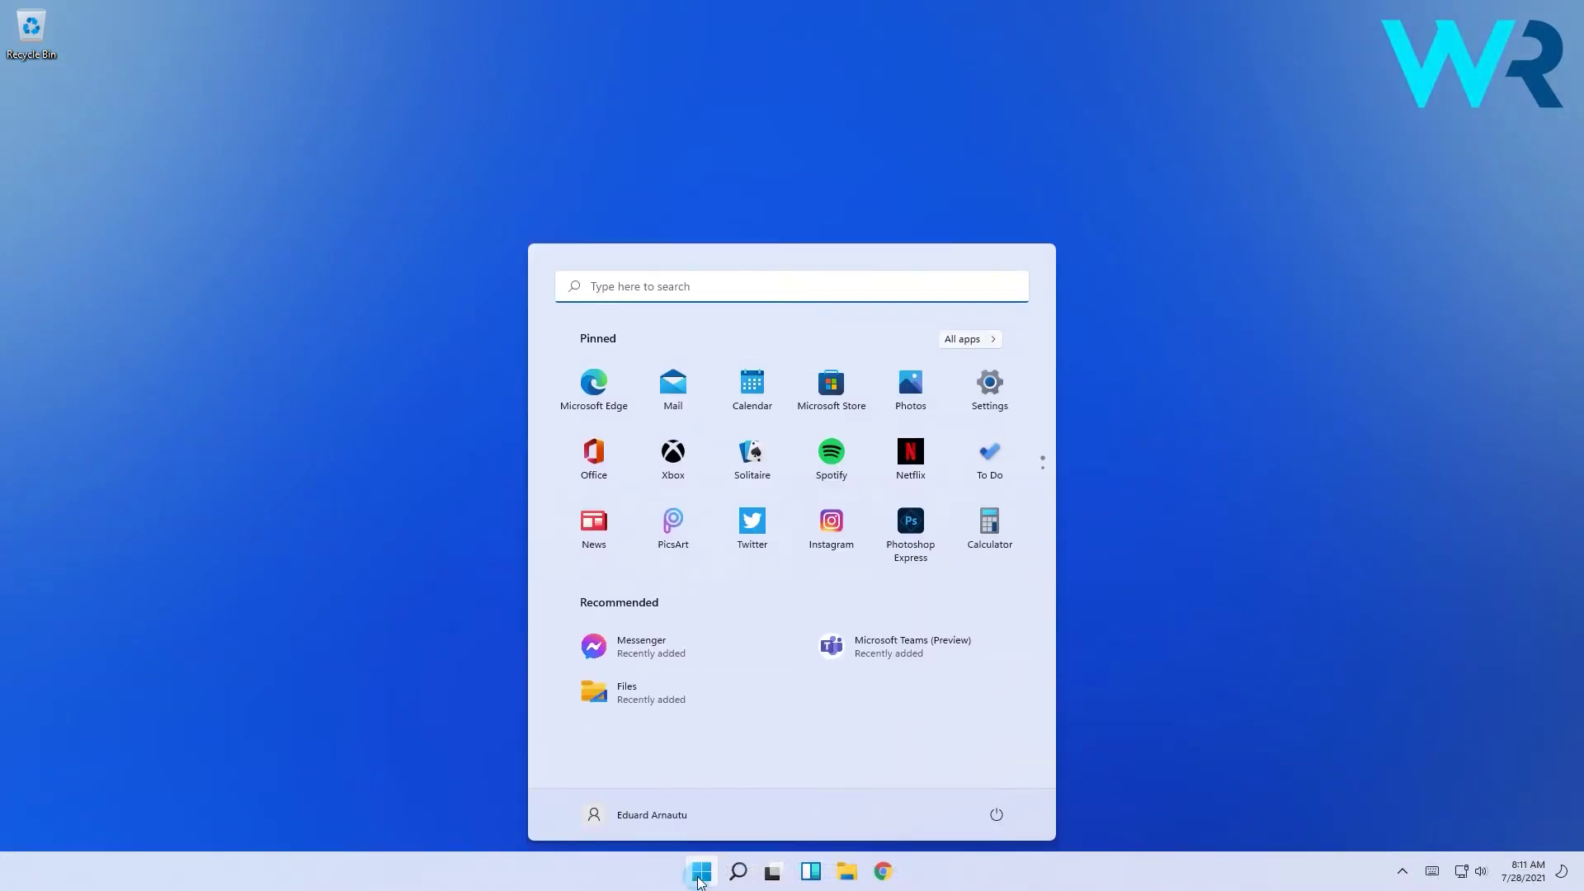
click(1004, 388)
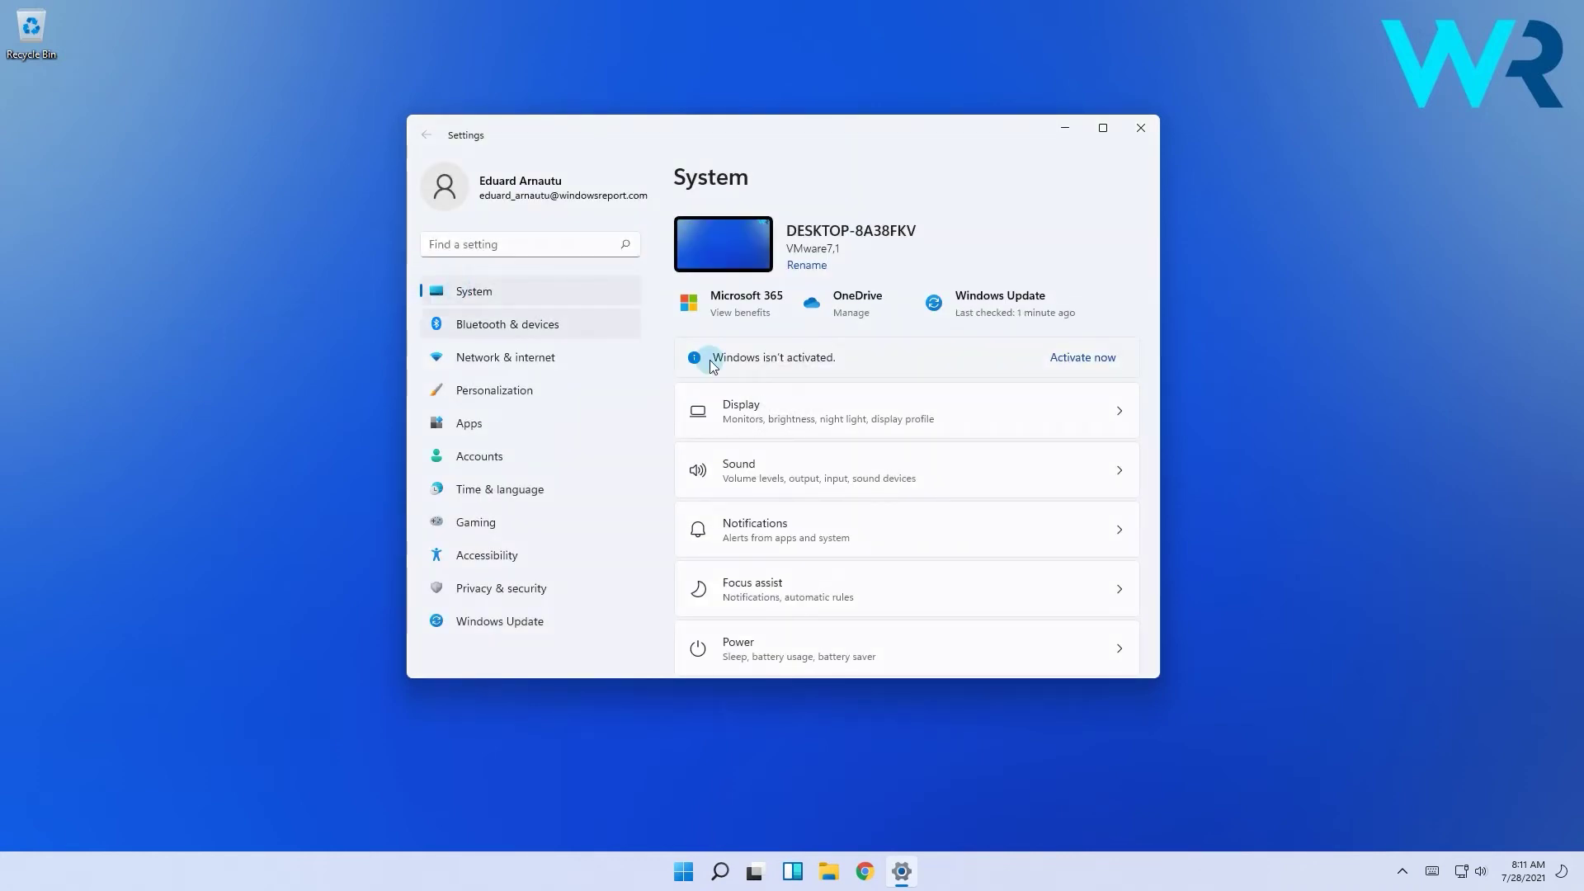
scroll(953, 520, down, 3)
scroll(961, 524, down, 2)
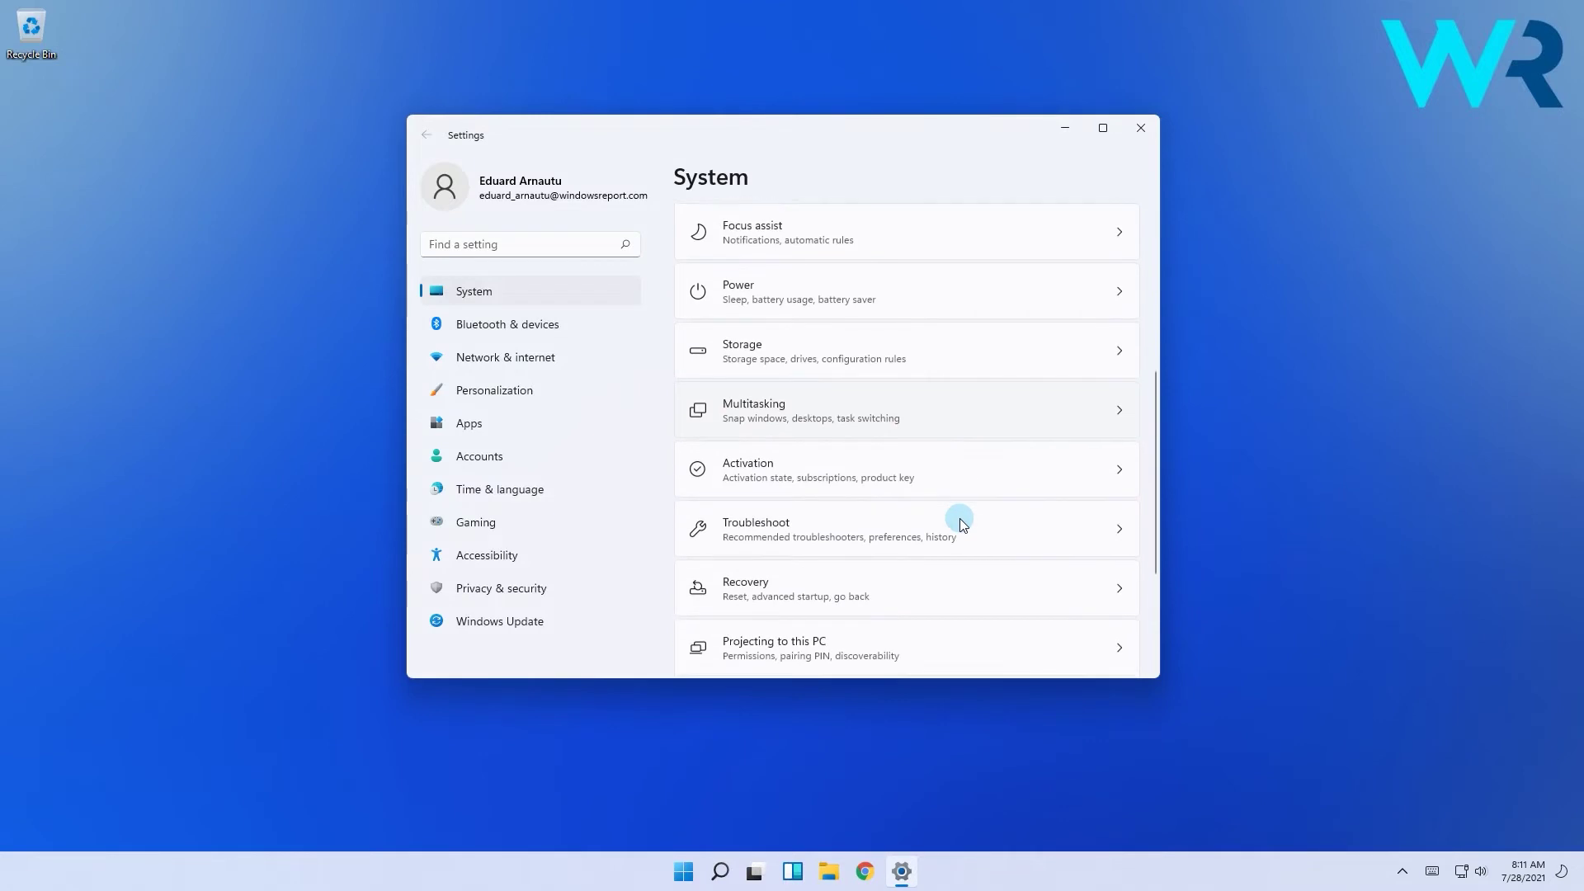
scroll(961, 524, down, 1)
click(810, 588)
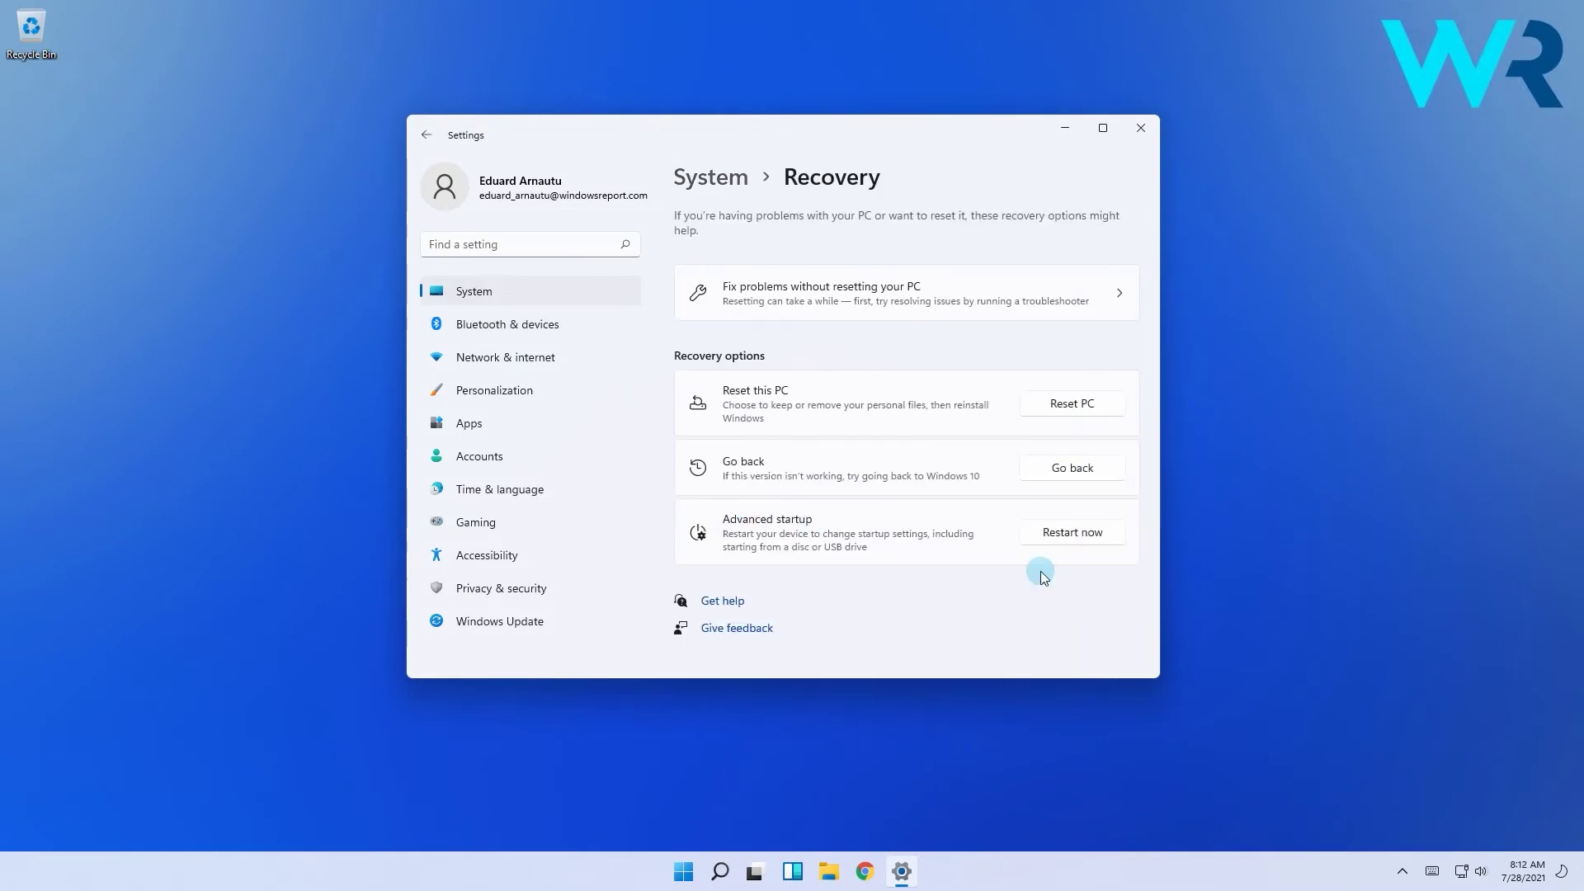
click(1058, 534)
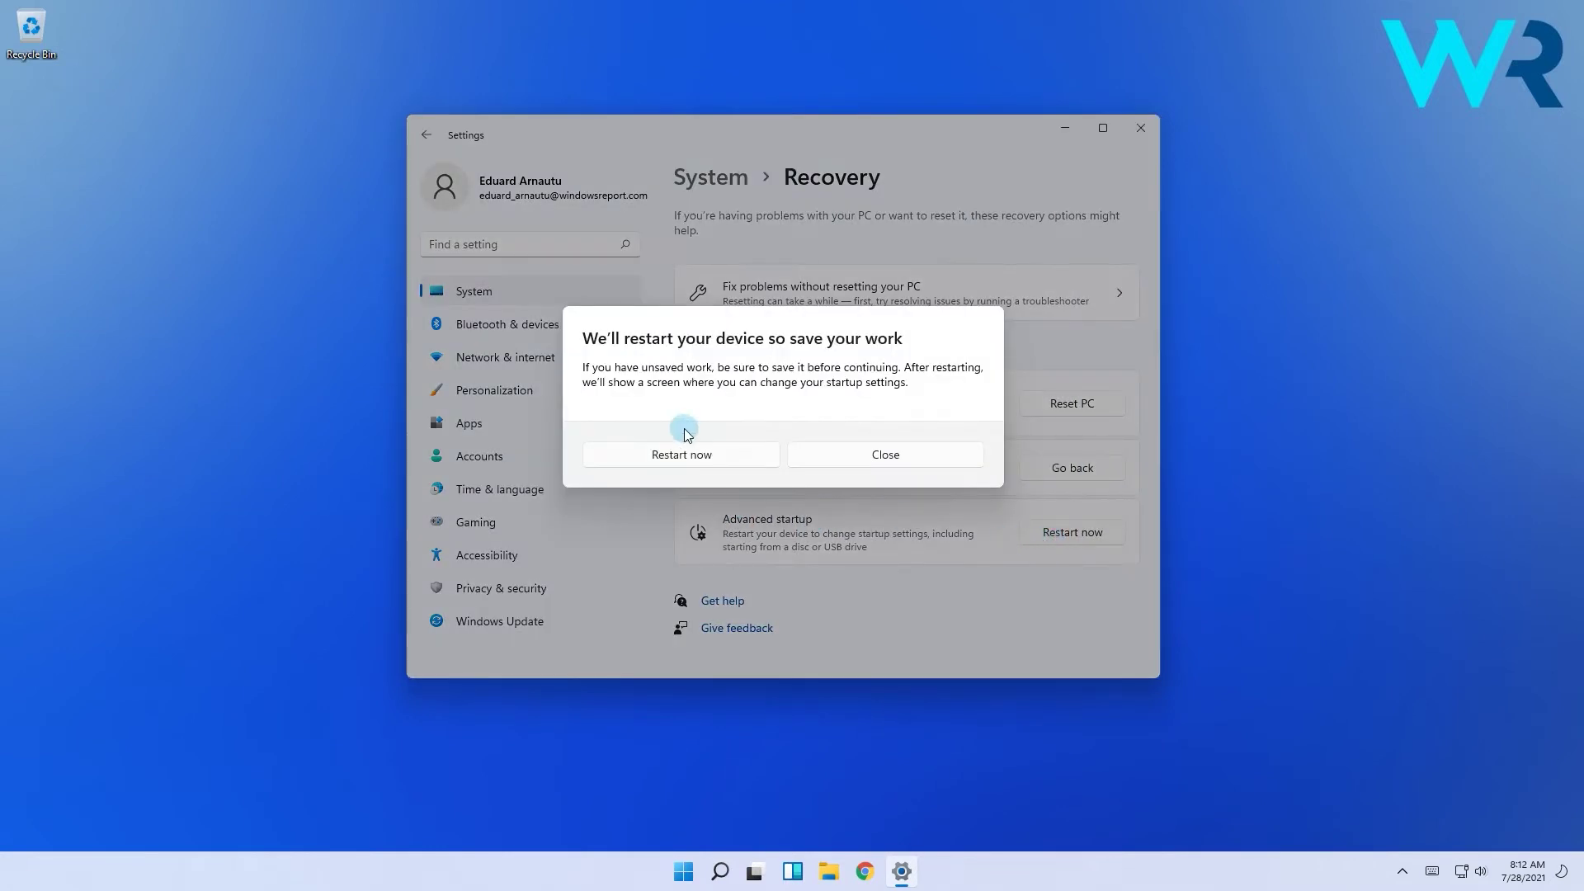
click(699, 459)
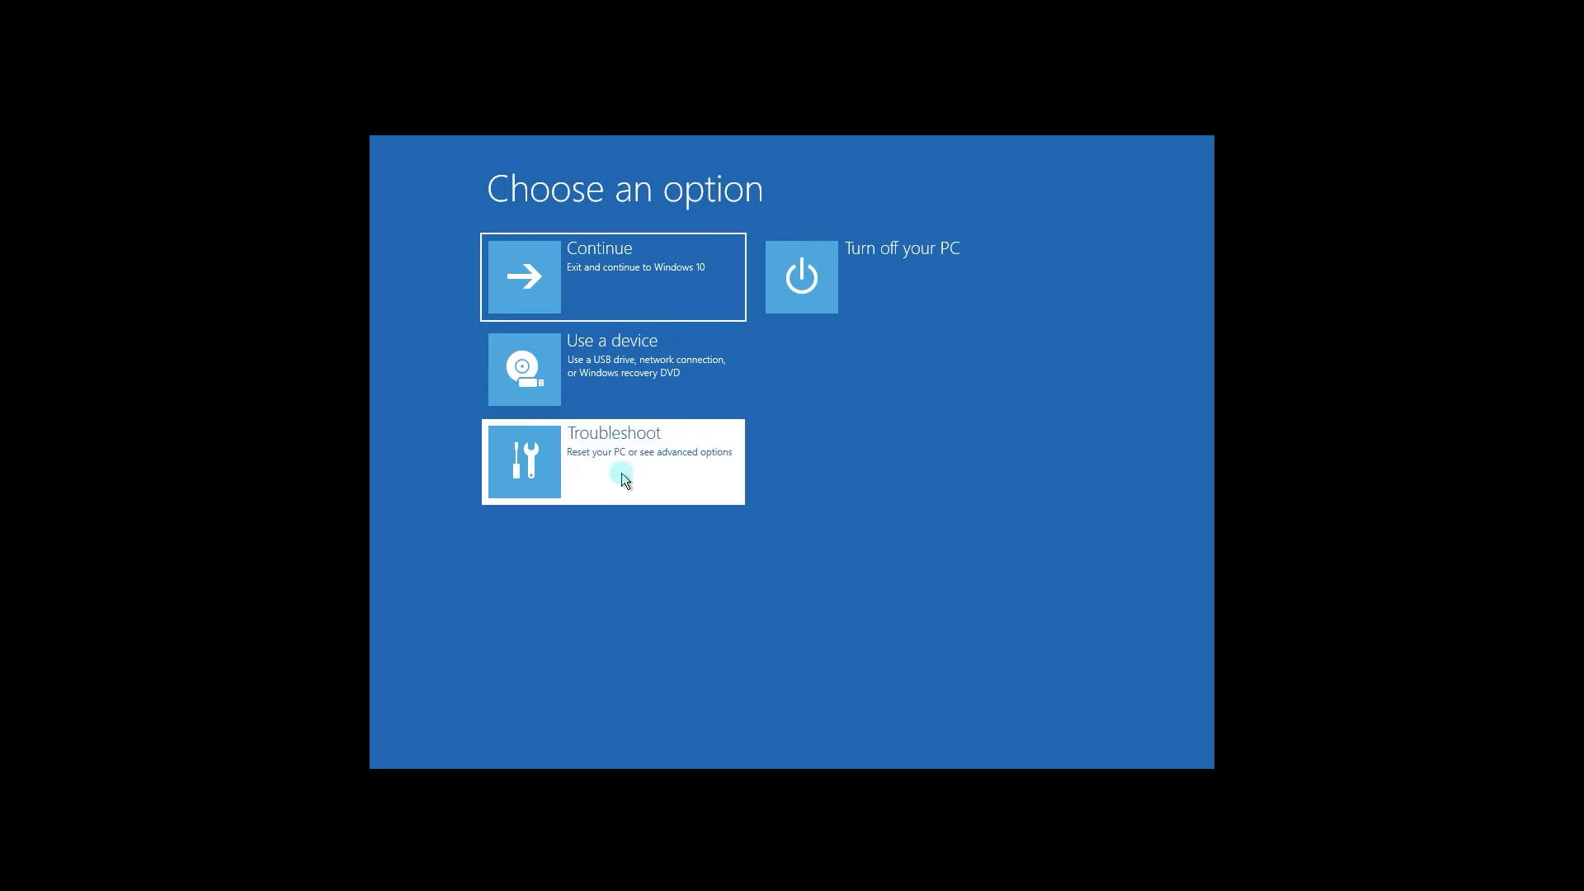
Step: Go to Troubleshoot > Advanced options in the recovery environment
click(582, 459)
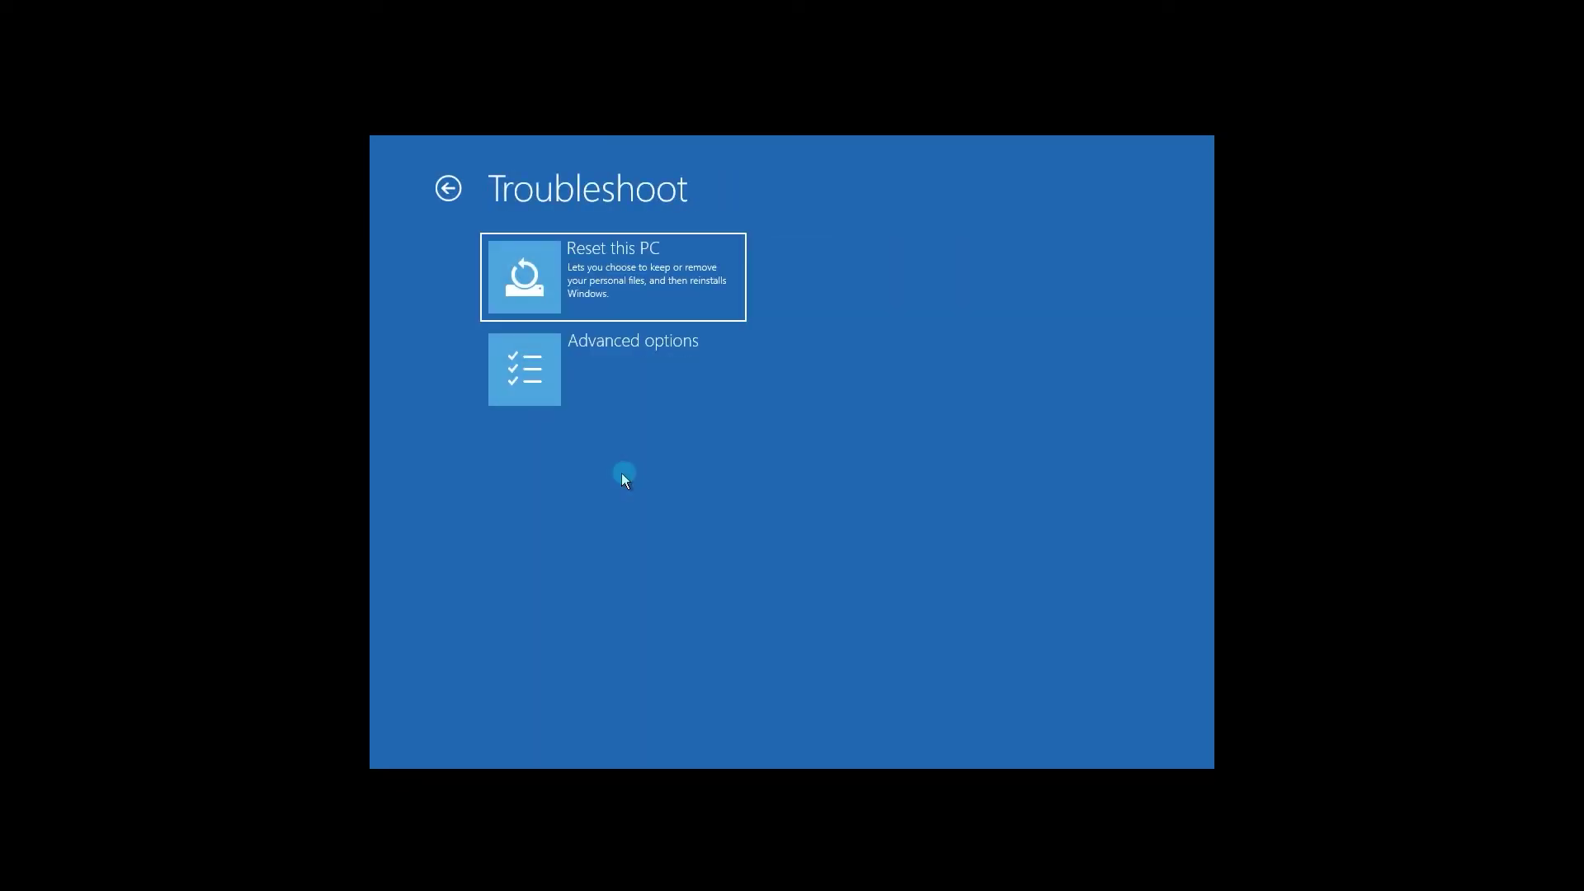
click(582, 360)
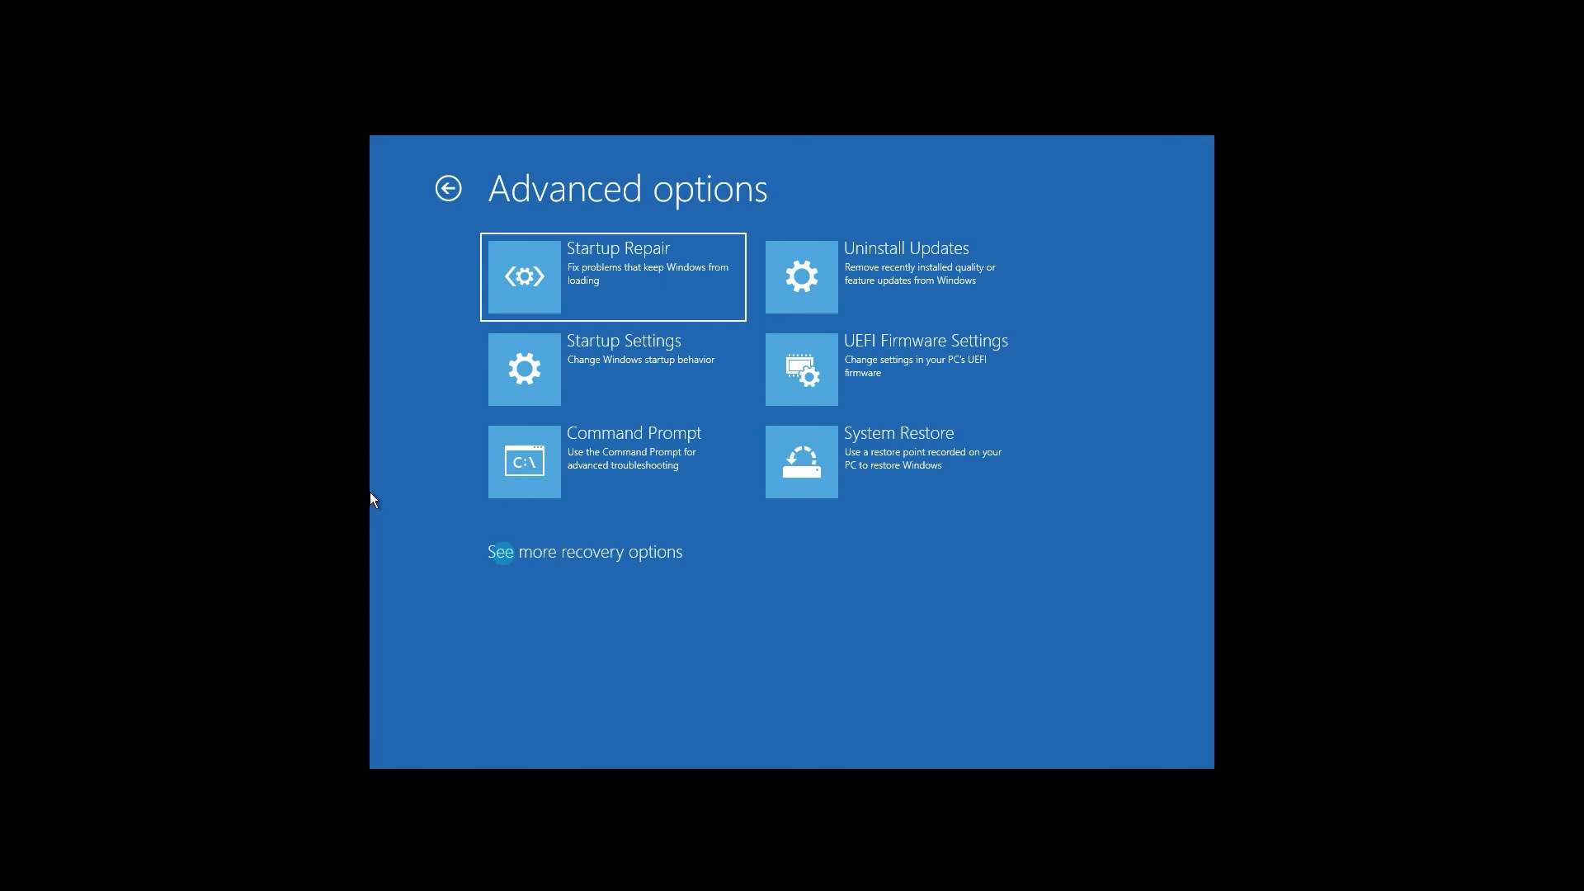
Step: Open Uninstall Updates and select 'Uninstall latest feature update'
click(897, 280)
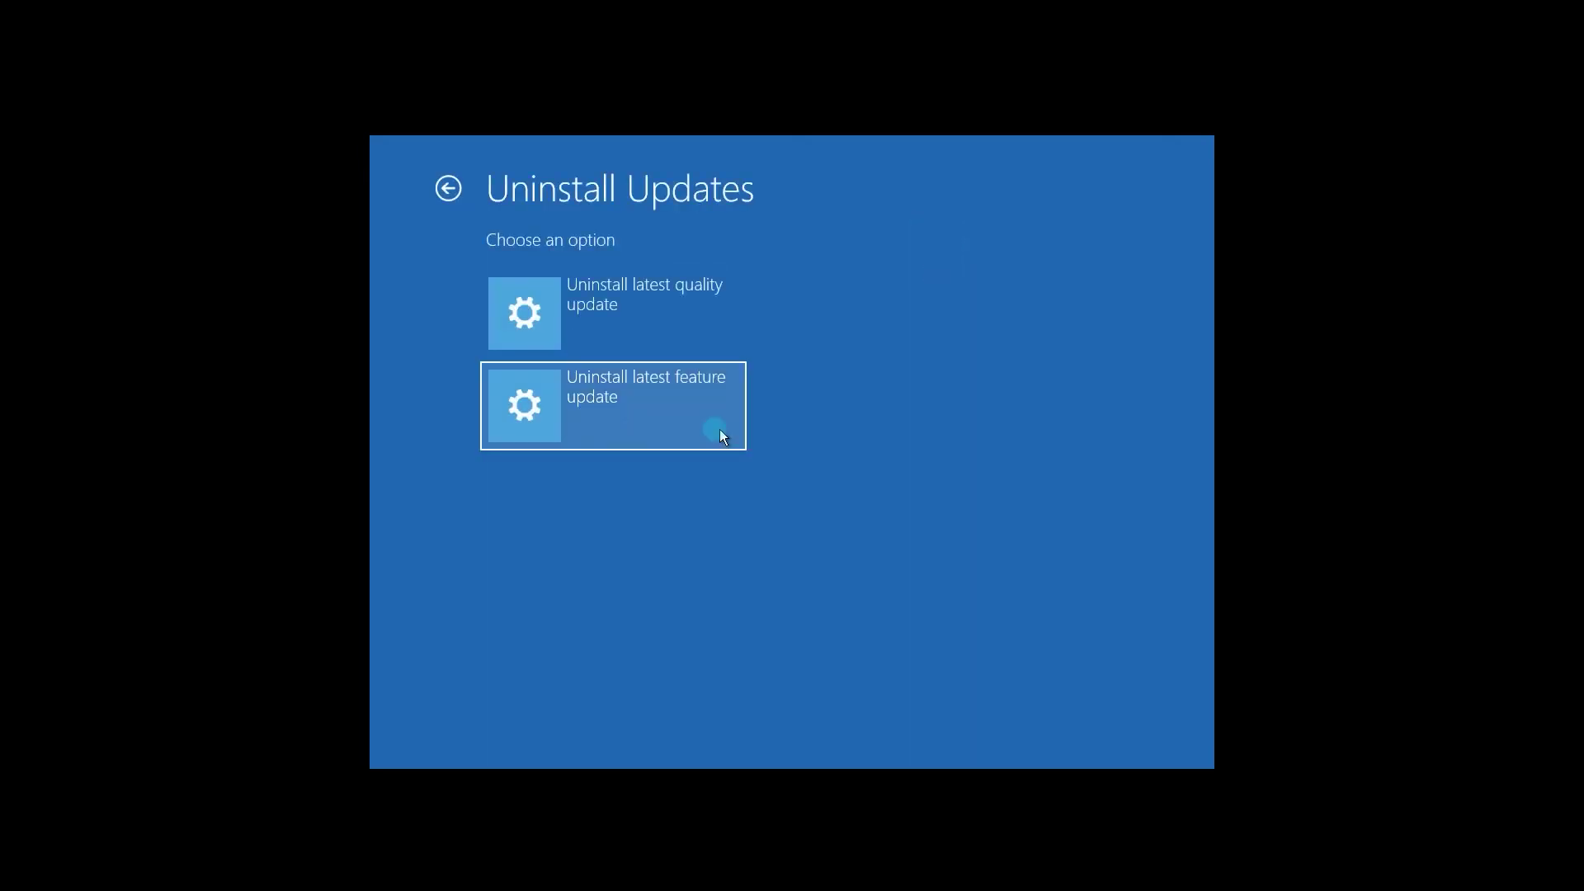
click(631, 431)
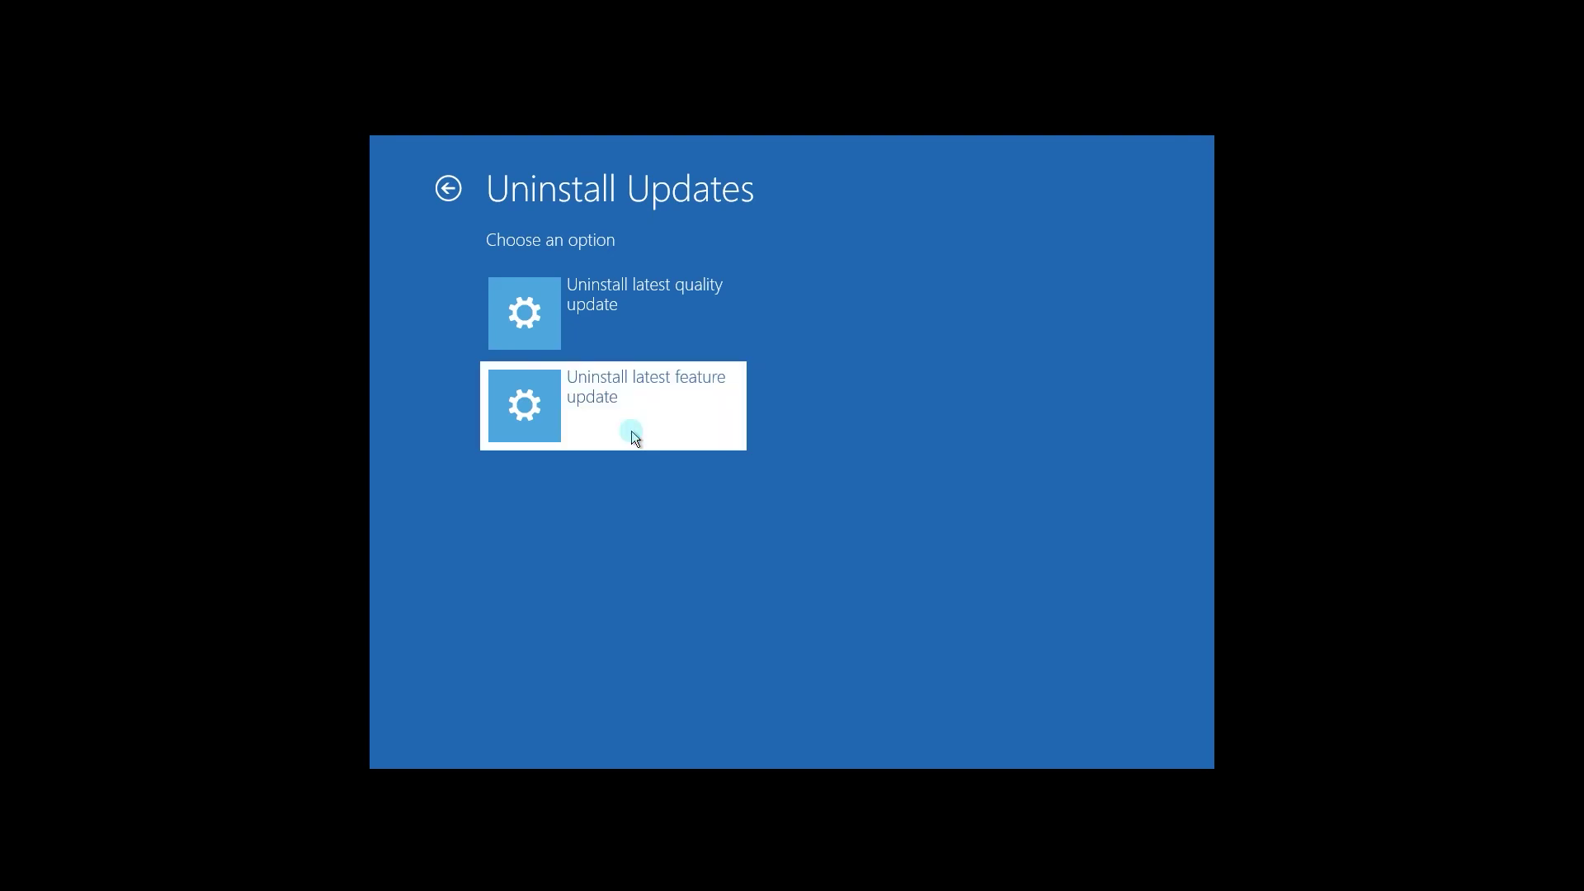